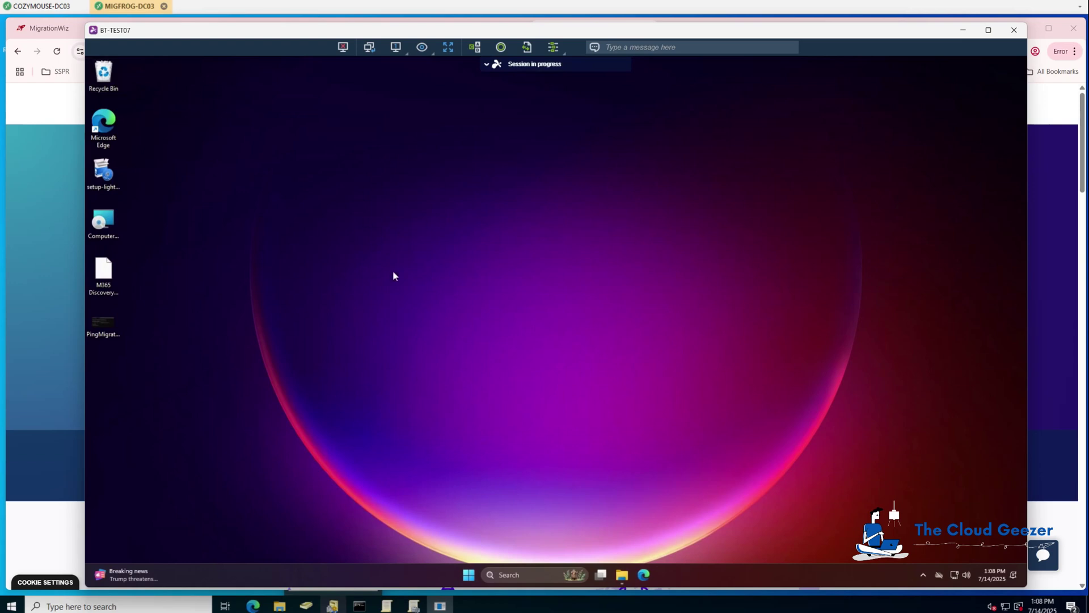
# - Open Windows Settings to the System > About page on the remote PC
pyautogui.click(469, 574)
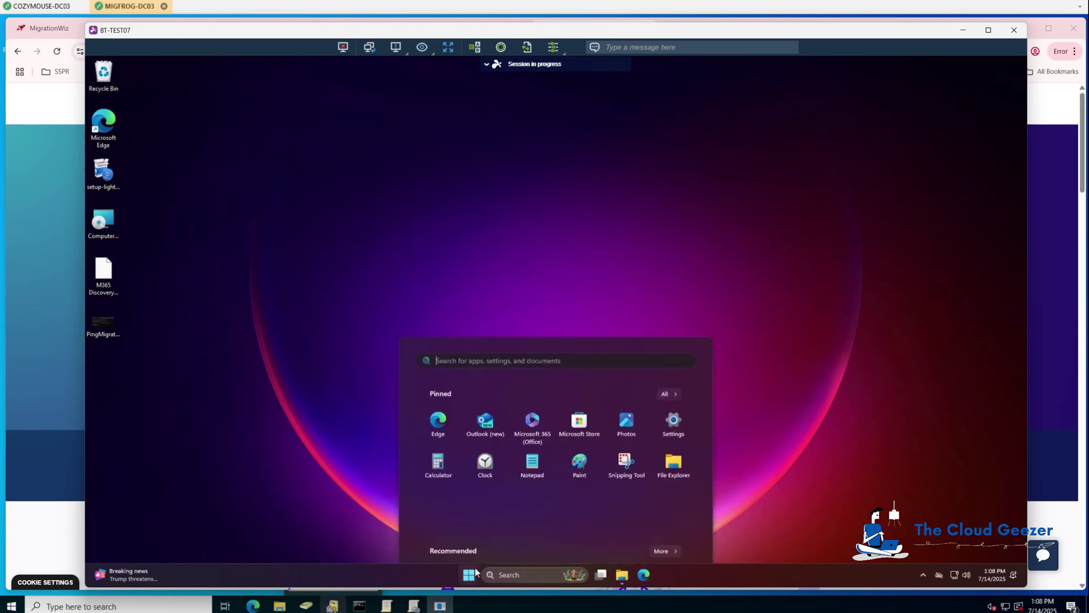
pyautogui.click(673, 284)
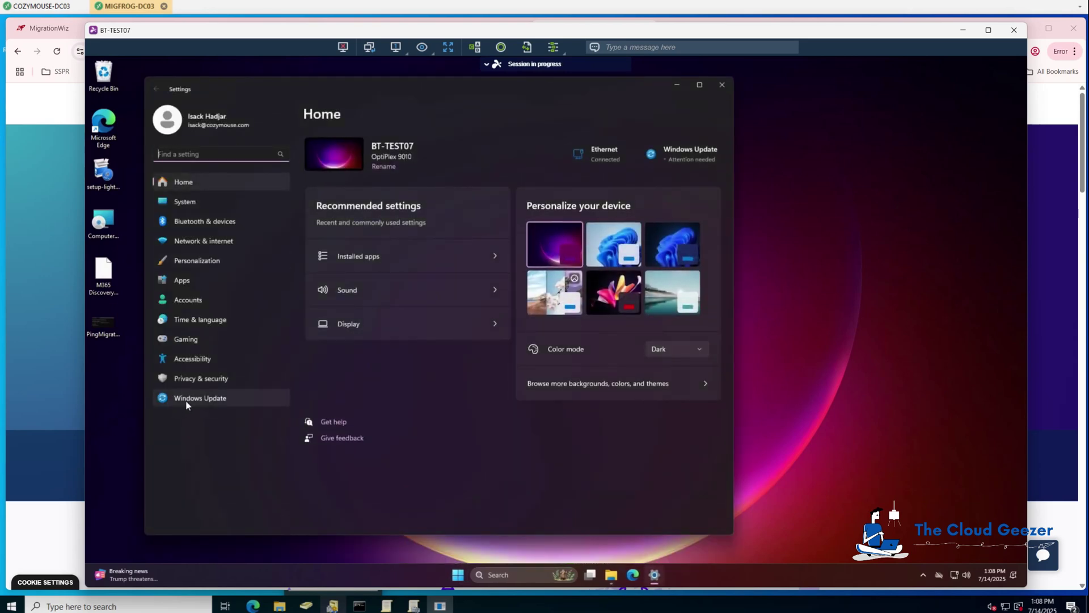
pyautogui.click(209, 203)
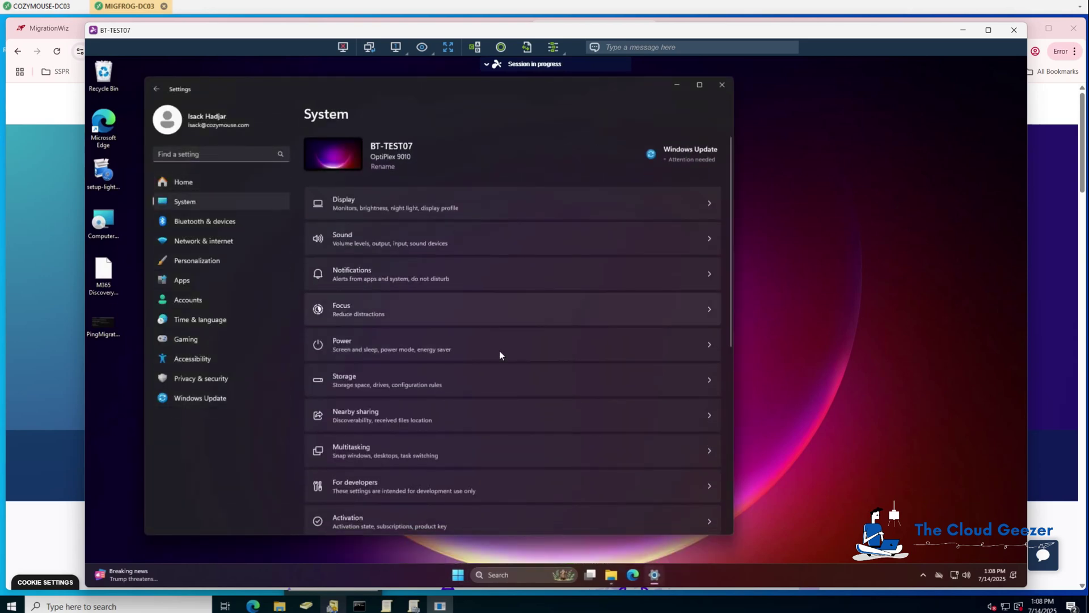
pyautogui.scroll(-5, 497, 352)
pyautogui.scroll(-1, 496, 354)
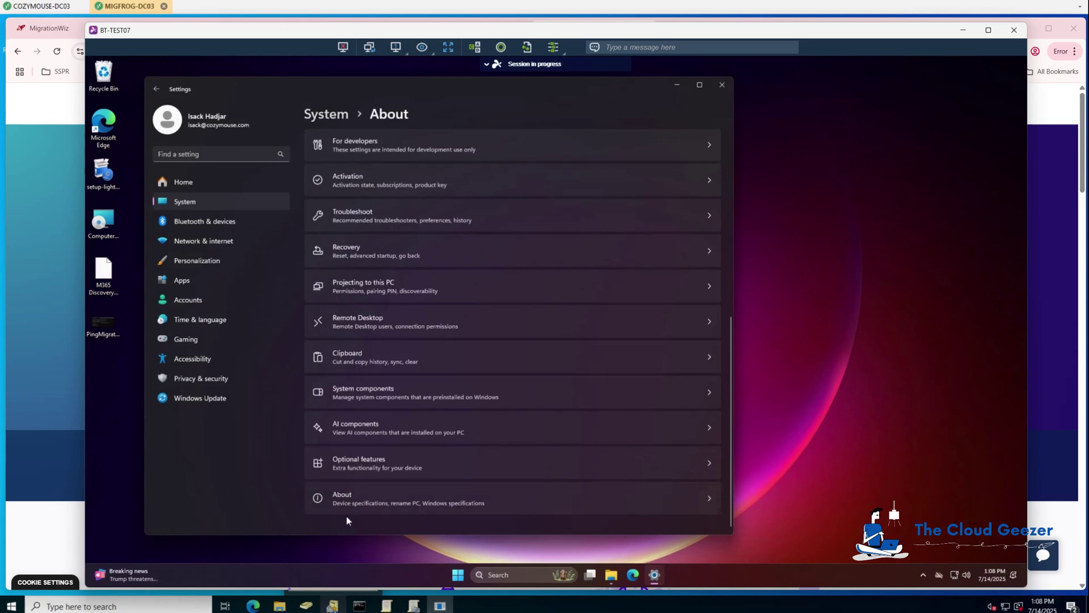
pyautogui.click(352, 511)
# - Check the full device name BT-TEST07.cozymouse.com and open System Properties via Domain or workgroup
pyautogui.scroll(-5, 441, 302)
pyautogui.scroll(2, 445, 211)
pyautogui.moveTo(415, 206); pyautogui.dragTo(479, 206)
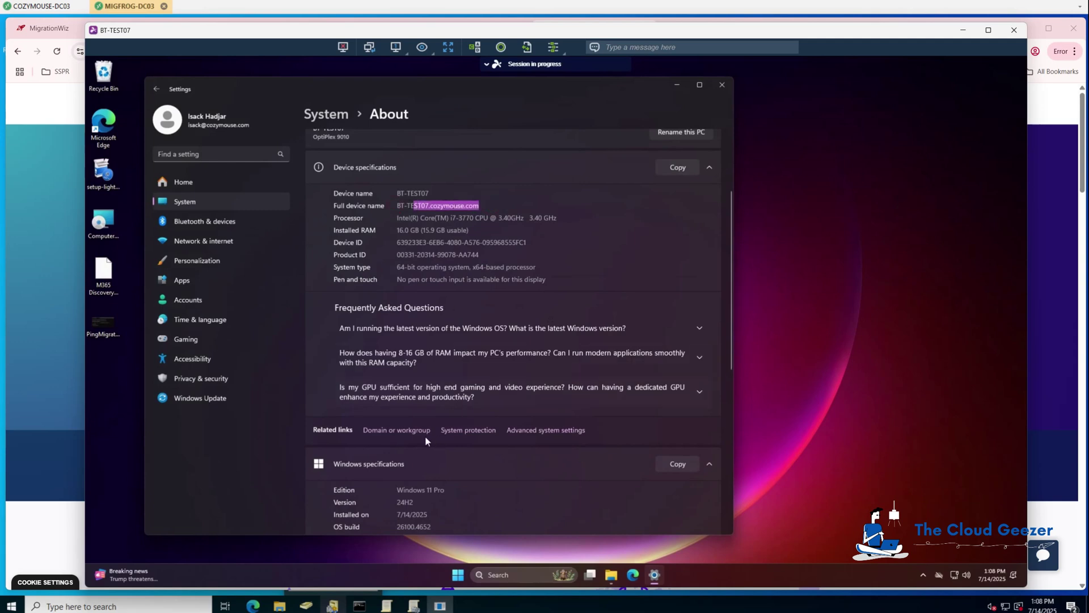
pyautogui.click(404, 430)
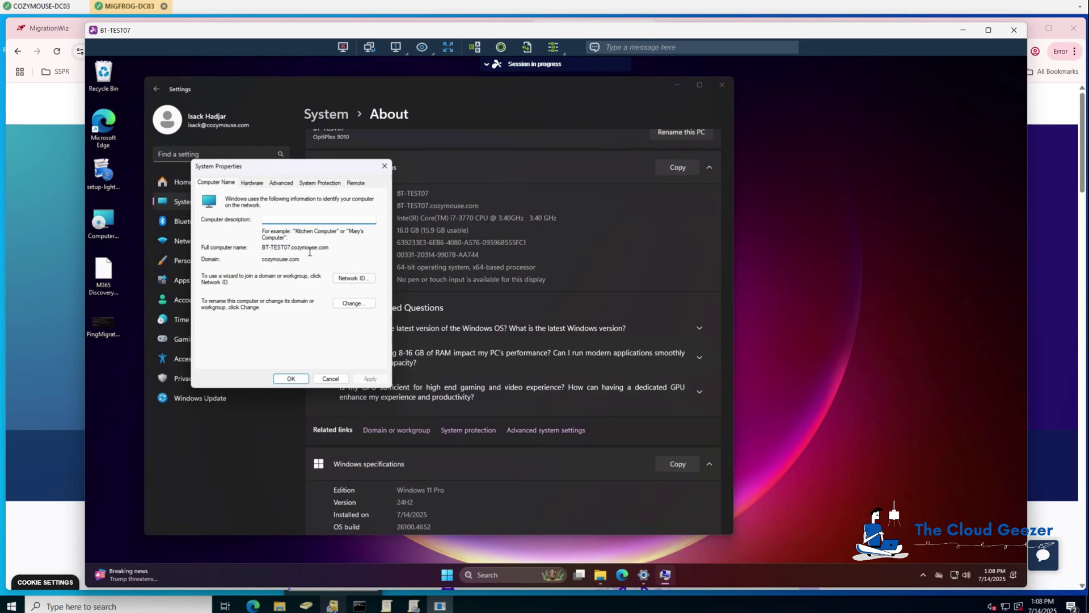
# - Cancel System Properties and launch Command Prompt by searching 'cmd'
pyautogui.click(331, 378)
pyautogui.click(493, 573)
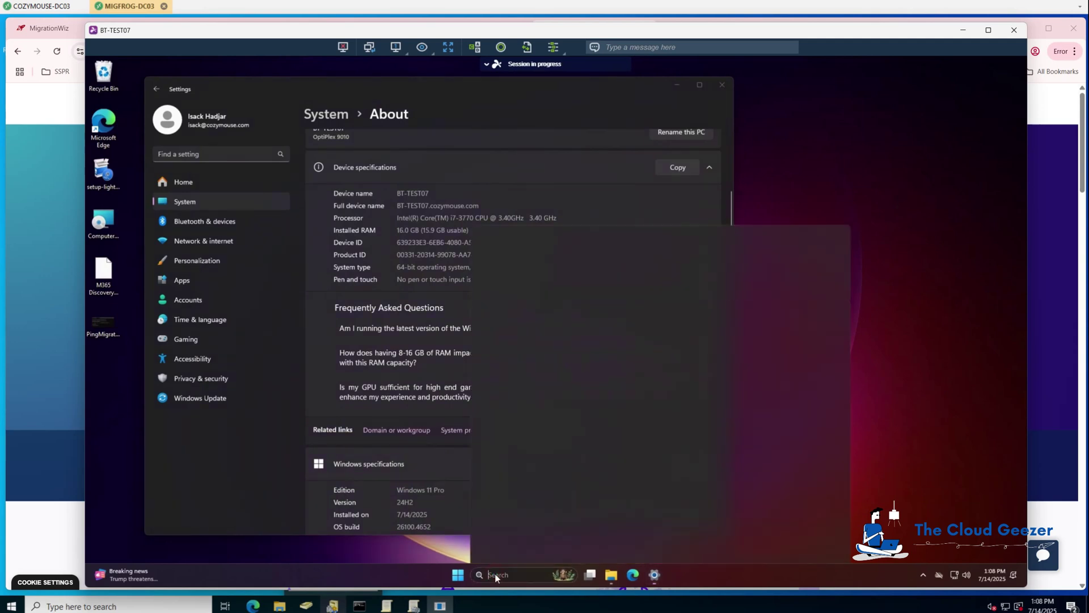
pyautogui.write('cmd')
pyautogui.press('Return')
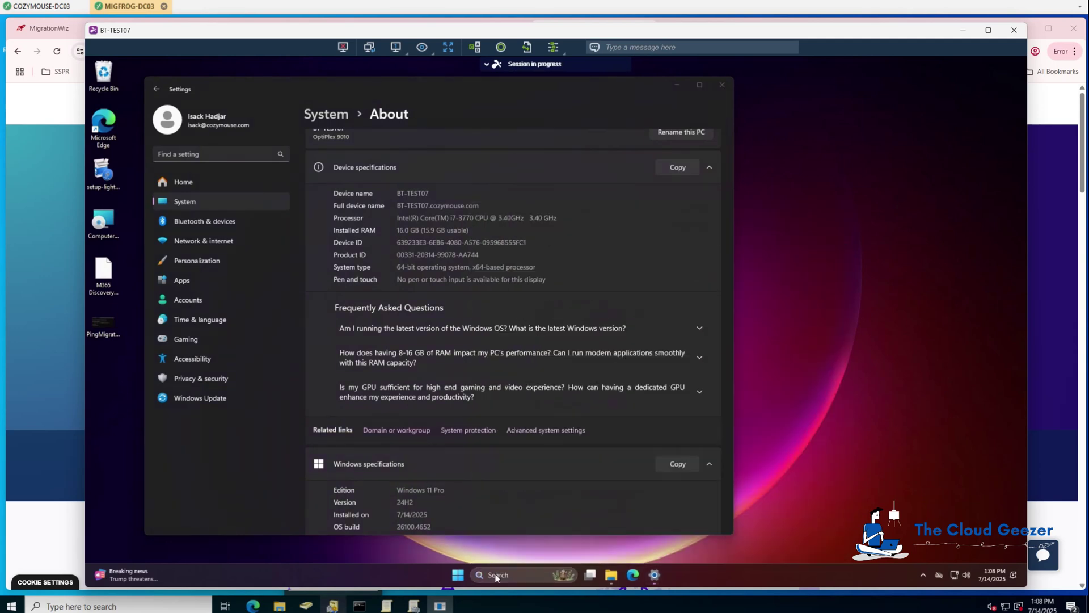
# - Run 'set' to confirm USERDOMAIN is COZYMOUSE, then minimize Command Prompt
pyautogui.write('set')
pyautogui.press('Return')
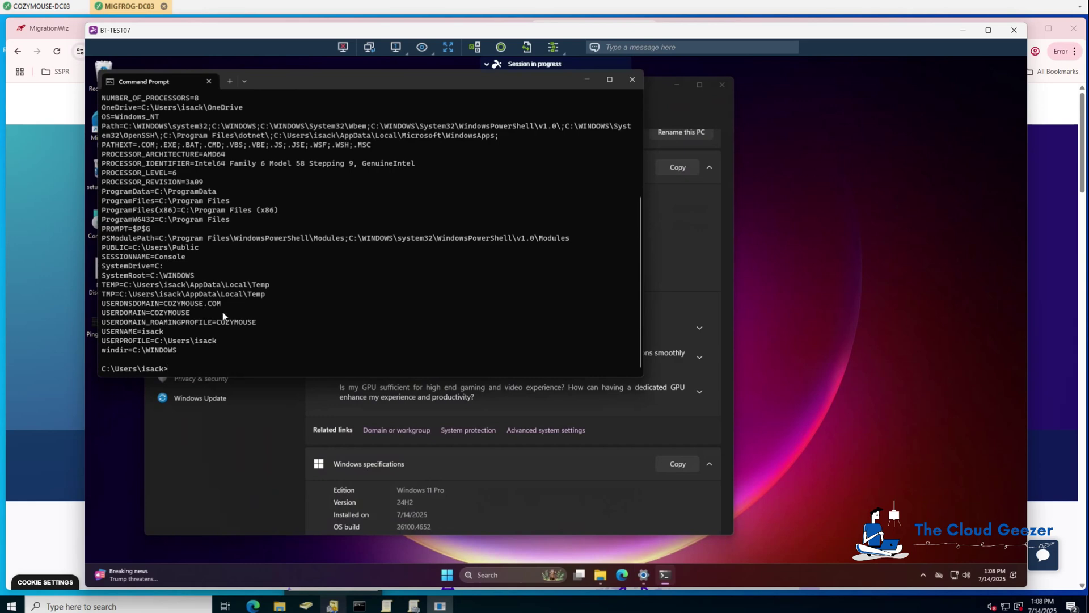
pyautogui.click(588, 81)
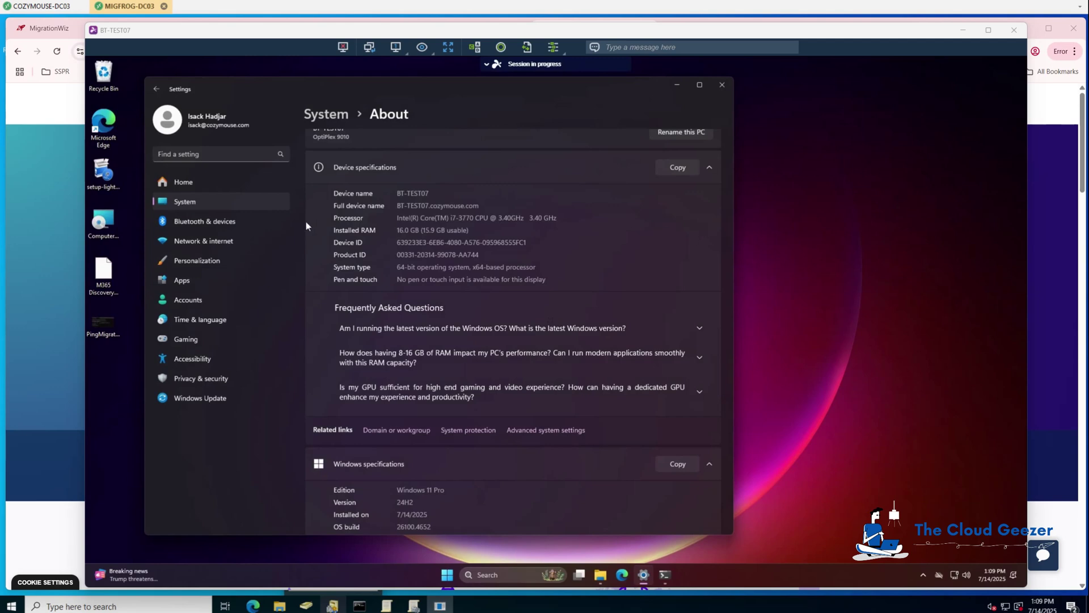
# - Install Computer Move Agent 1.0.19.0 to the default folder, accepting the EULA and launching it
pyautogui.click(107, 229)
pyautogui.doubleClick(106, 226)
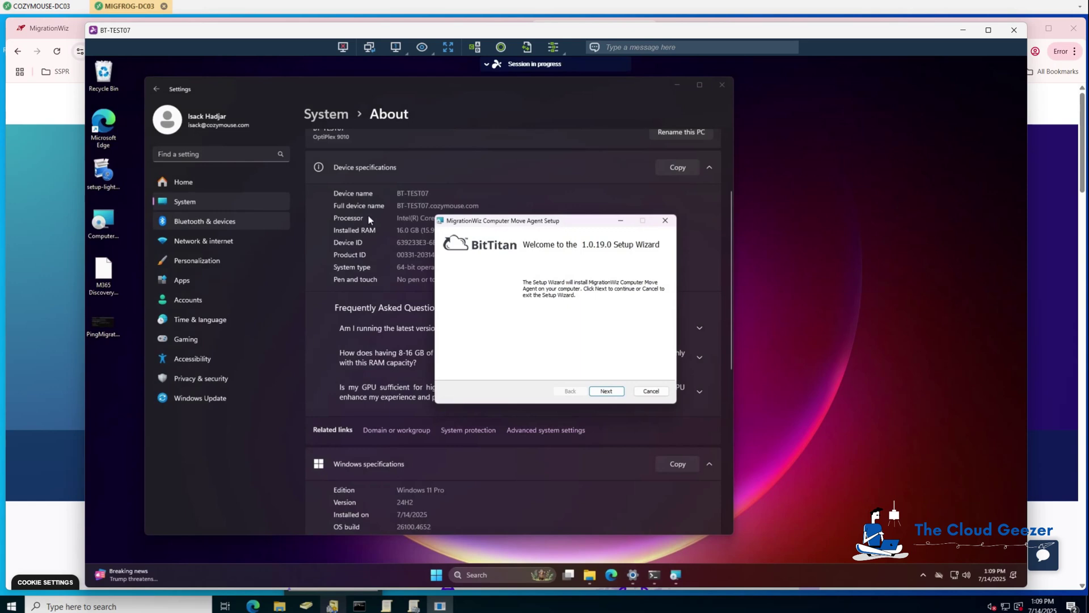
pyautogui.click(606, 391)
pyautogui.click(495, 368)
pyautogui.click(605, 391)
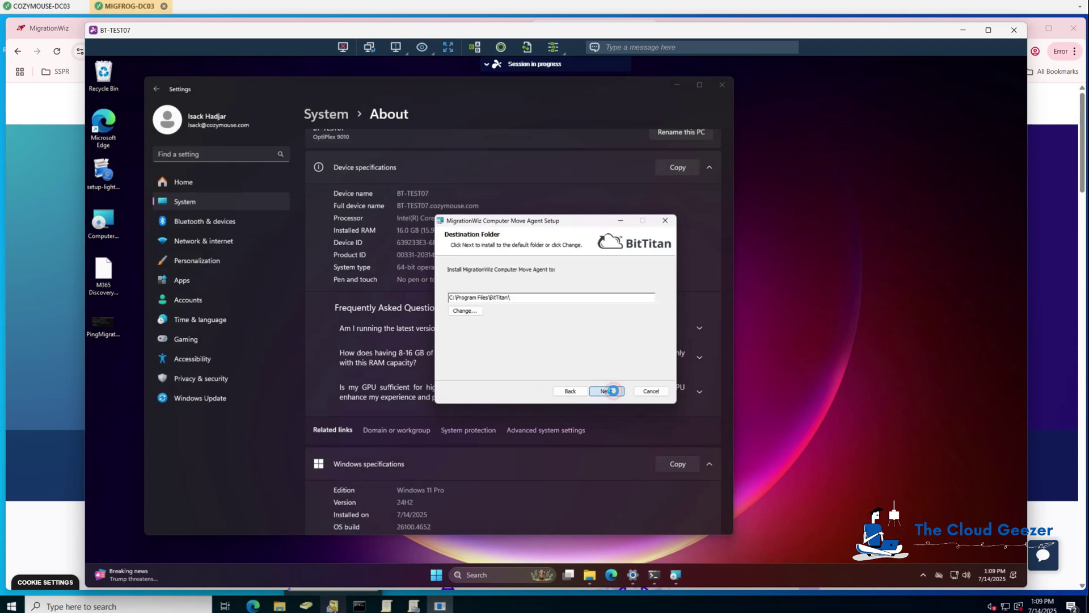
pyautogui.click(607, 392)
pyautogui.click(604, 393)
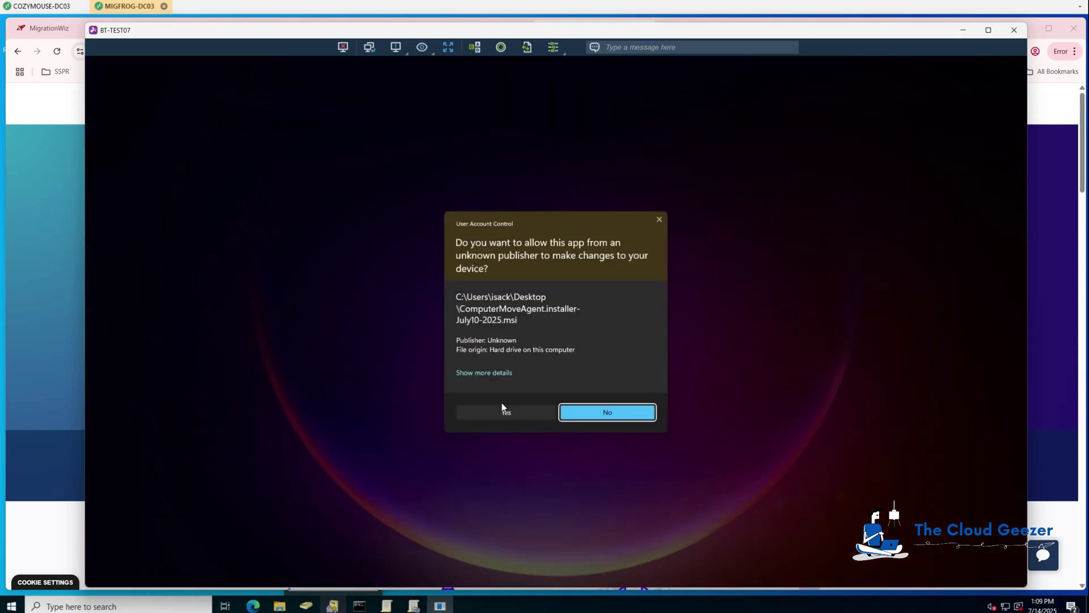
pyautogui.click(495, 410)
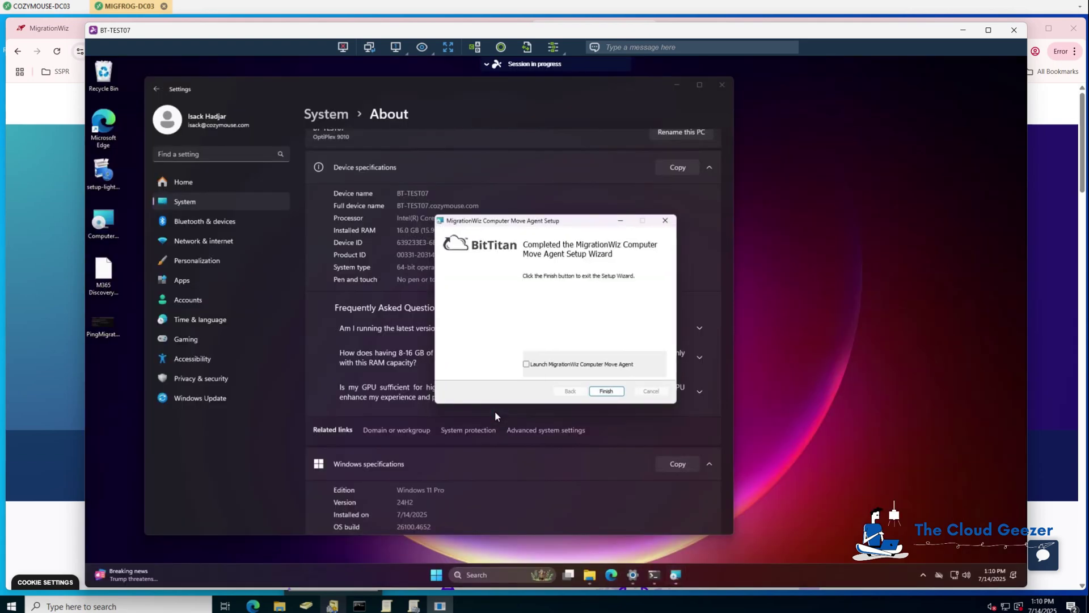
pyautogui.click(526, 363)
pyautogui.click(607, 391)
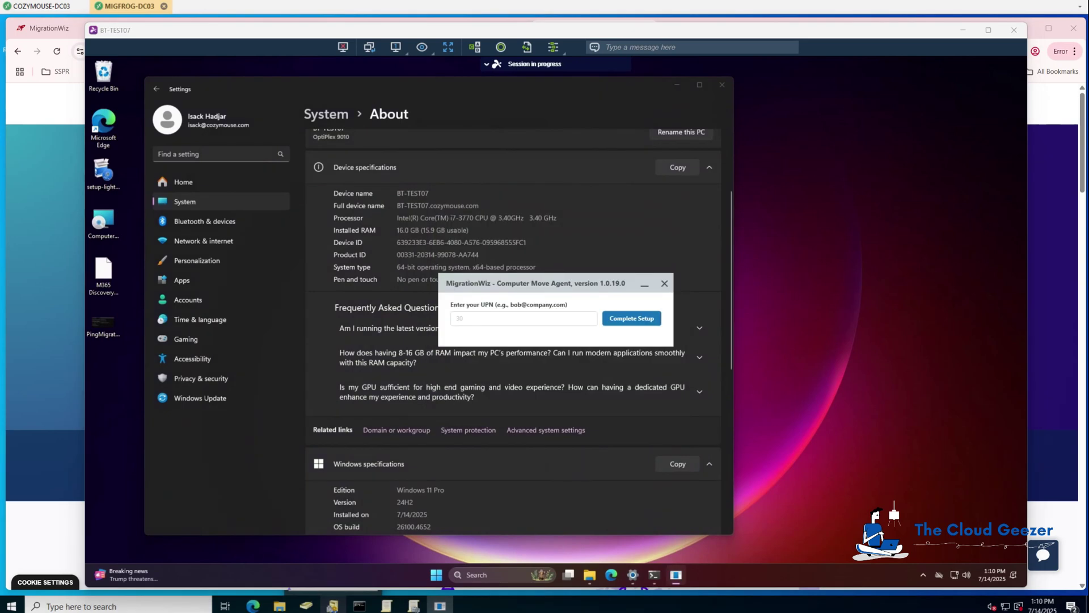
# - Enter the user's cozymouse.com UPN in the Computer Move Agent and complete its setup
pyautogui.click(676, 85)
pyautogui.click(472, 318)
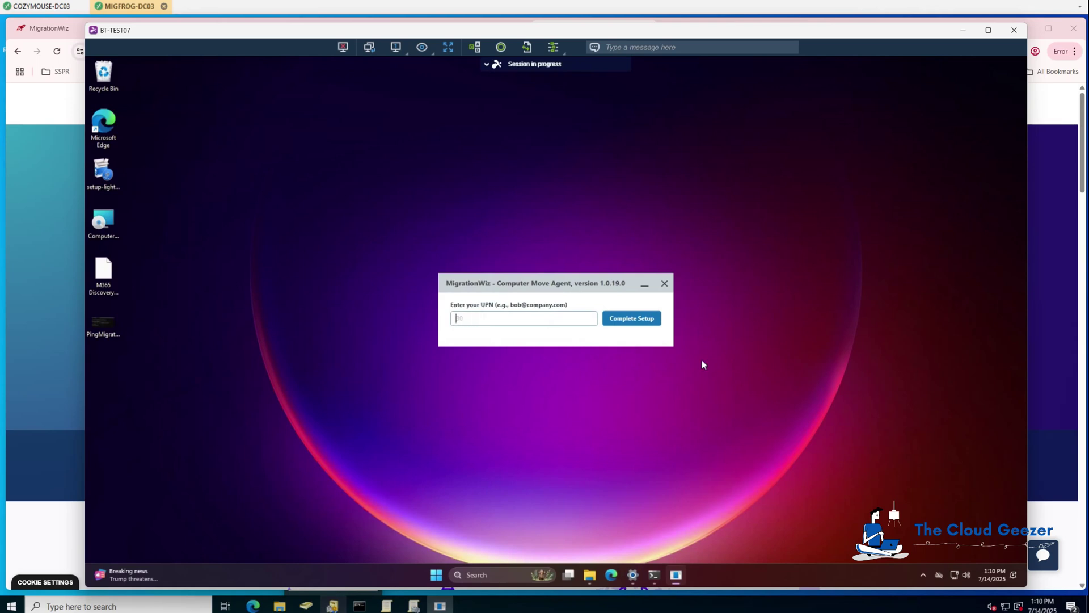
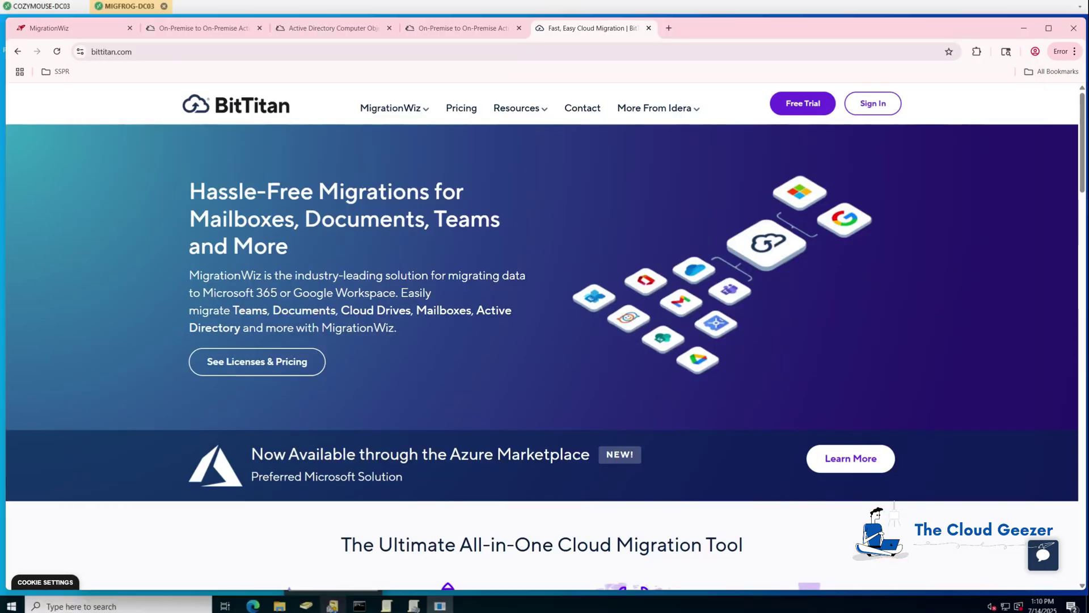
pyautogui.click(84, 27)
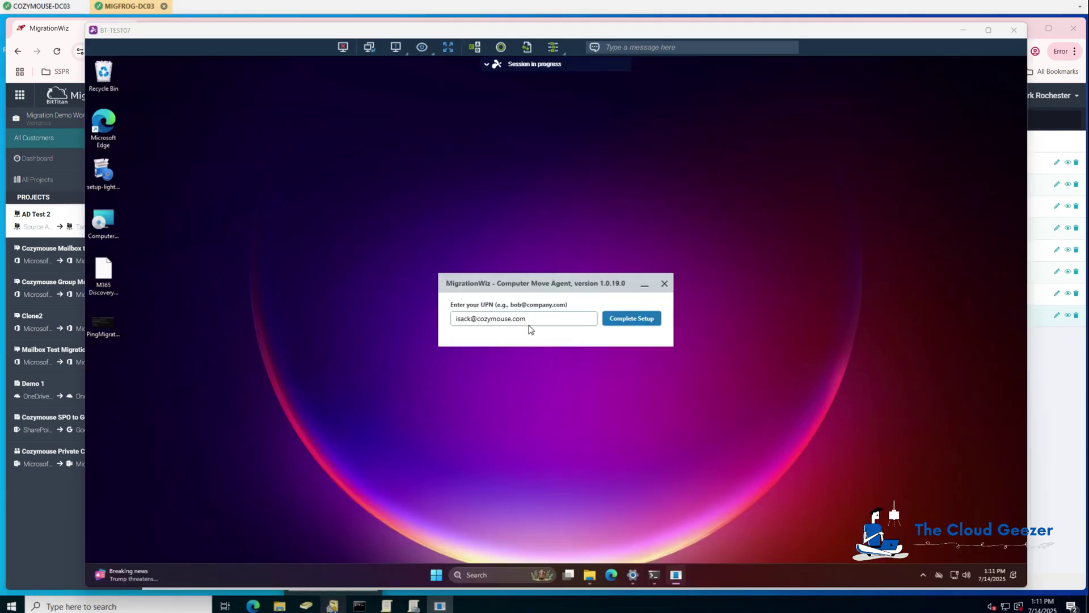
pyautogui.click(629, 318)
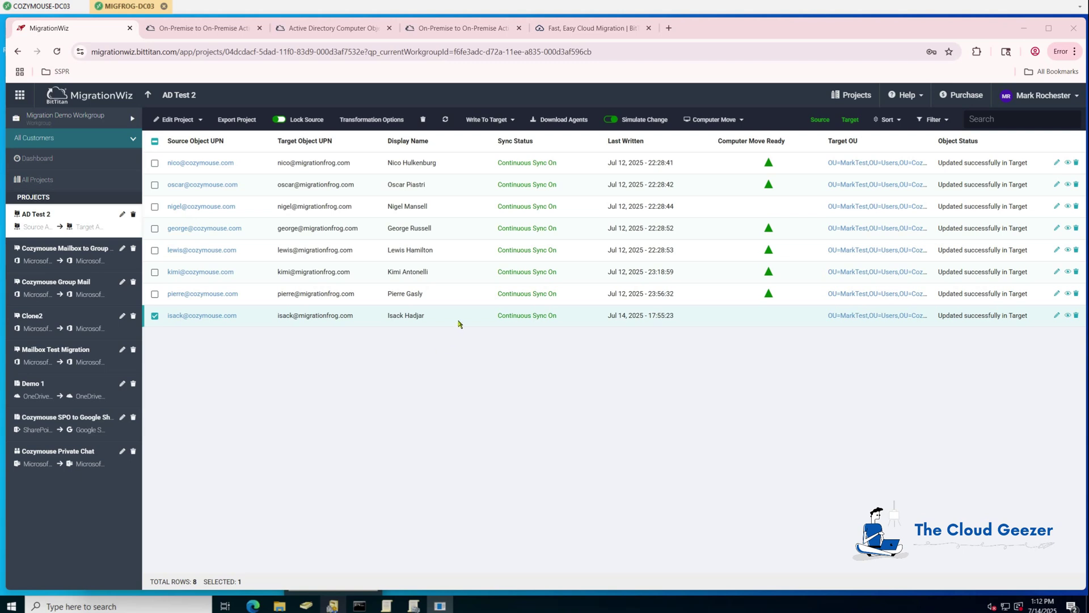
# - Refresh the AD Test 2 user list so the last user shows Computer Move Ready
pyautogui.click(445, 119)
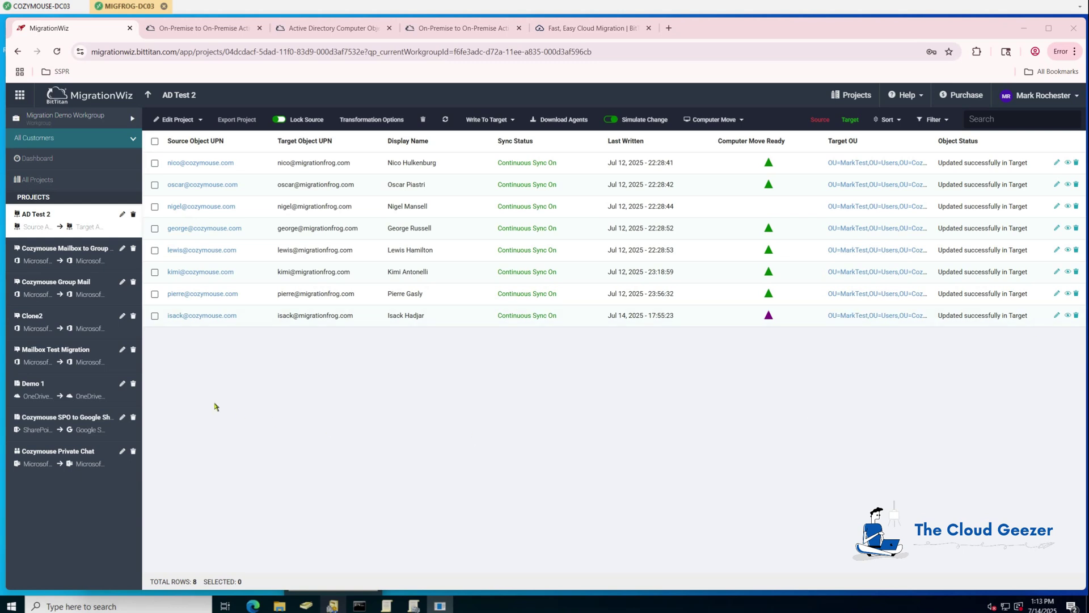
# - Select the last user and choose Computer Move from the Computer Move dropdown
pyautogui.click(155, 316)
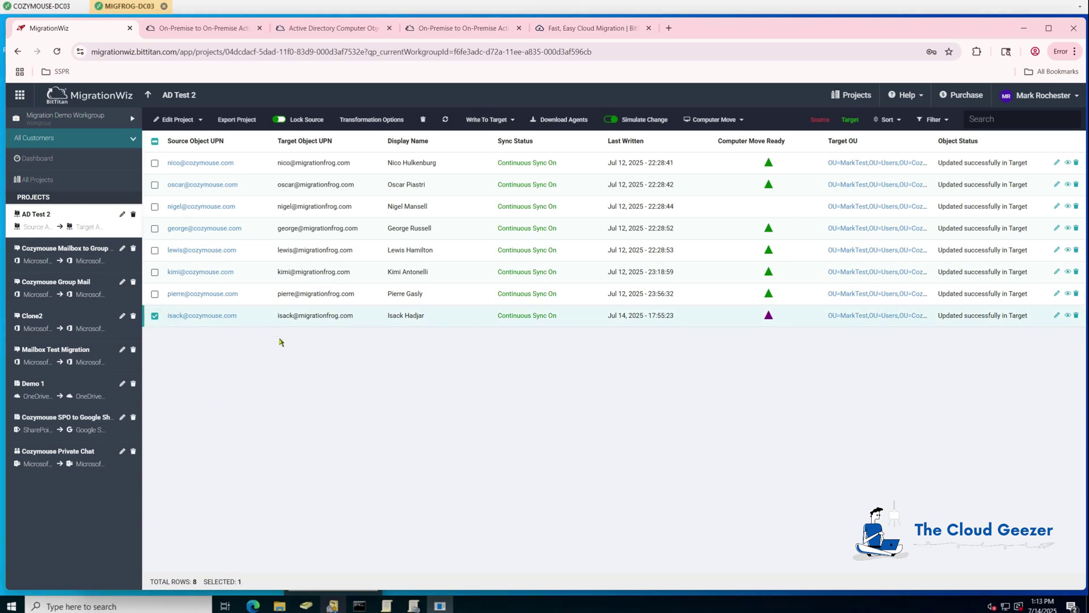
pyautogui.click(736, 120)
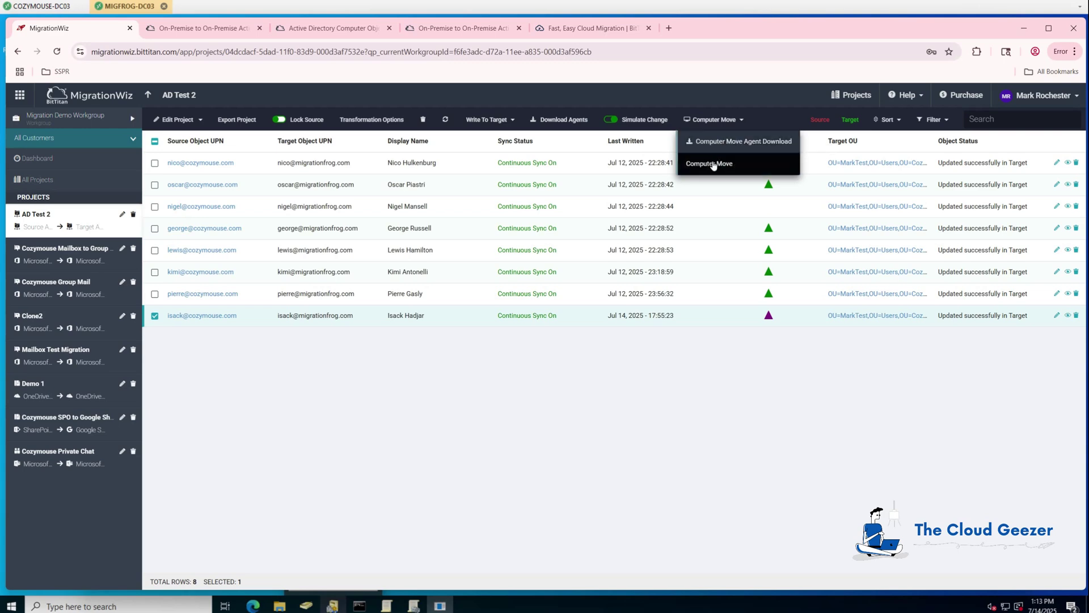
pyautogui.click(718, 165)
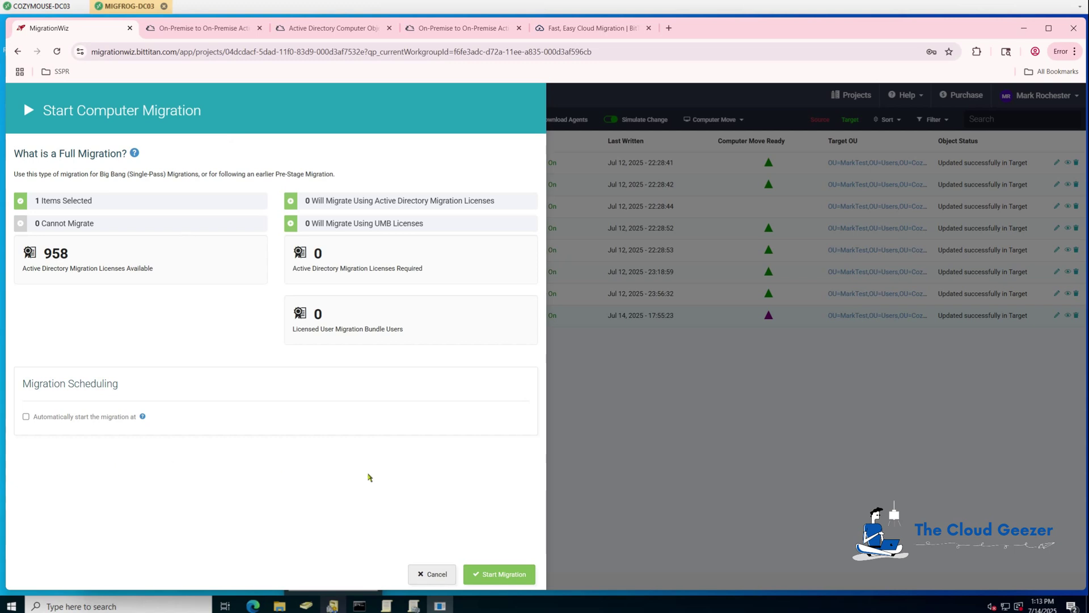
# - Start the full computer migration from the Start Computer Migration panel
pyautogui.click(499, 573)
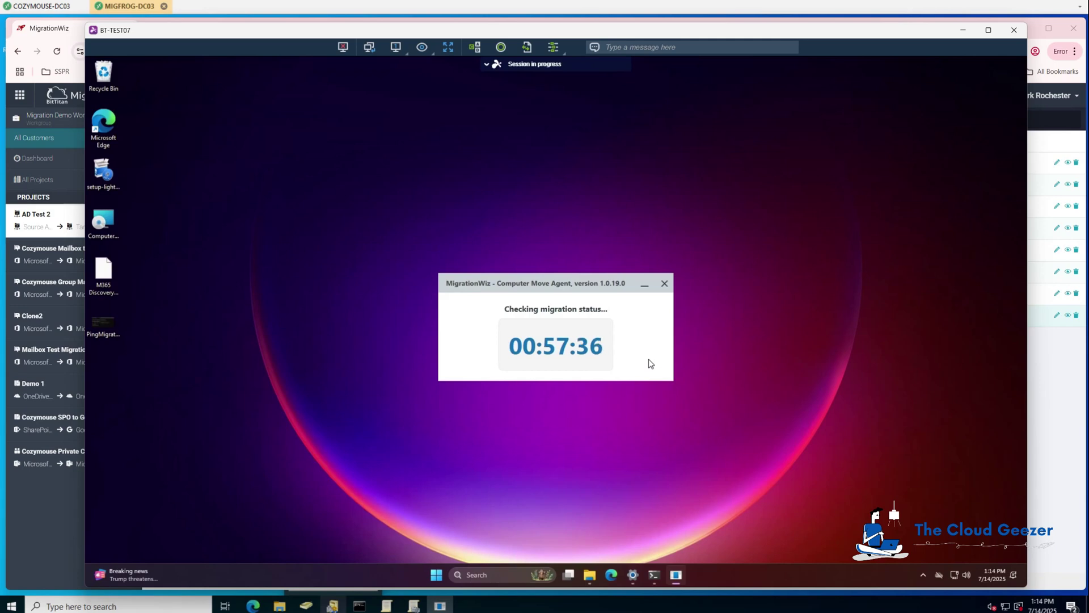
# - Trigger the agent's domain join now, confirm the restart, acknowledge success and dismiss the sign-out notice
pyautogui.click(576, 280)
pyautogui.press('space')
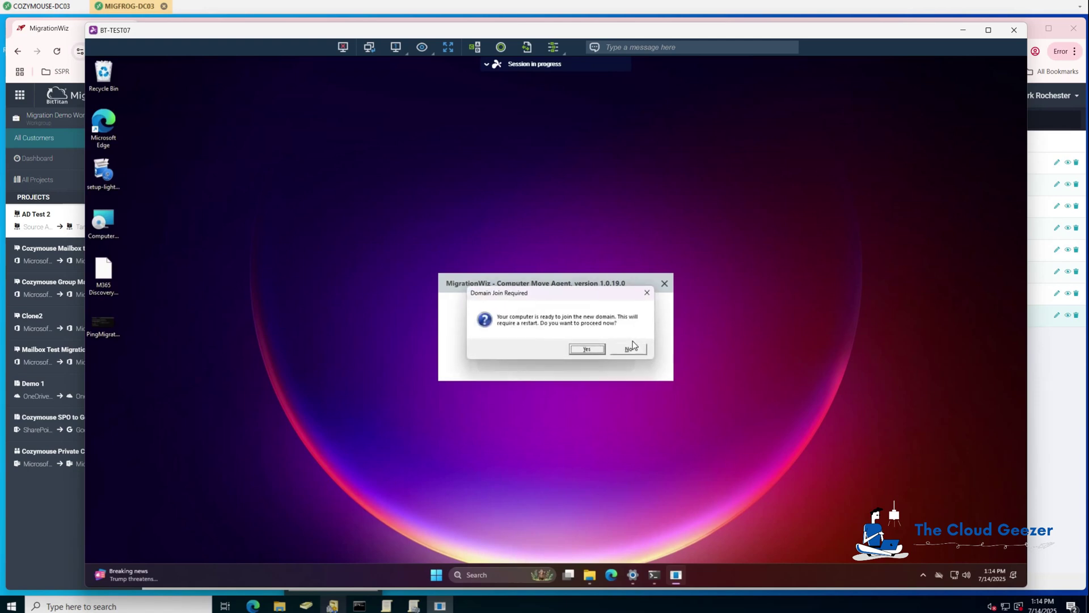
pyautogui.click(582, 350)
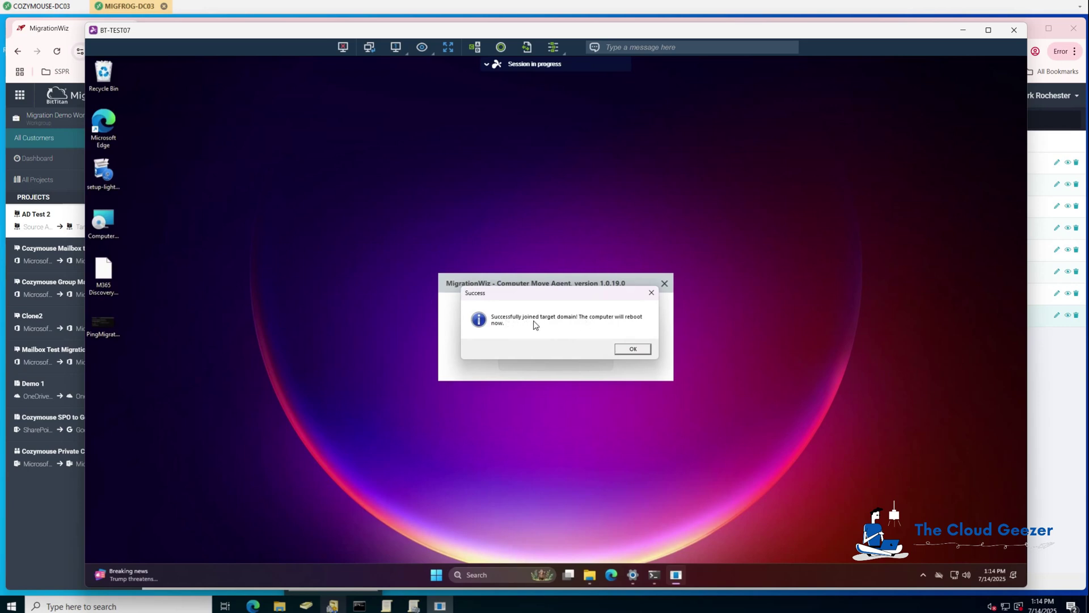
pyautogui.click(631, 350)
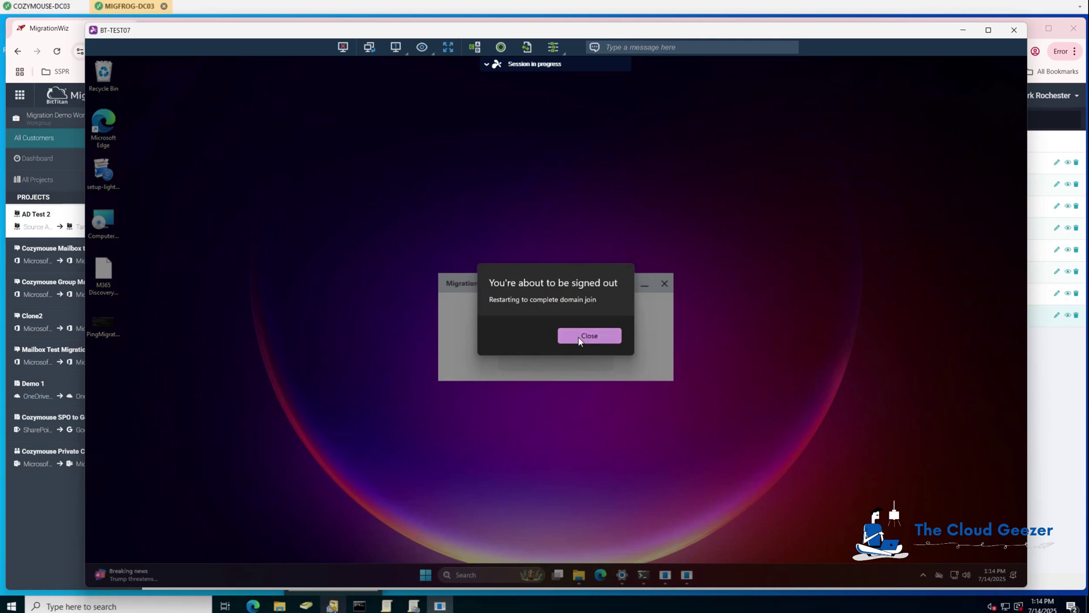
pyautogui.click(571, 340)
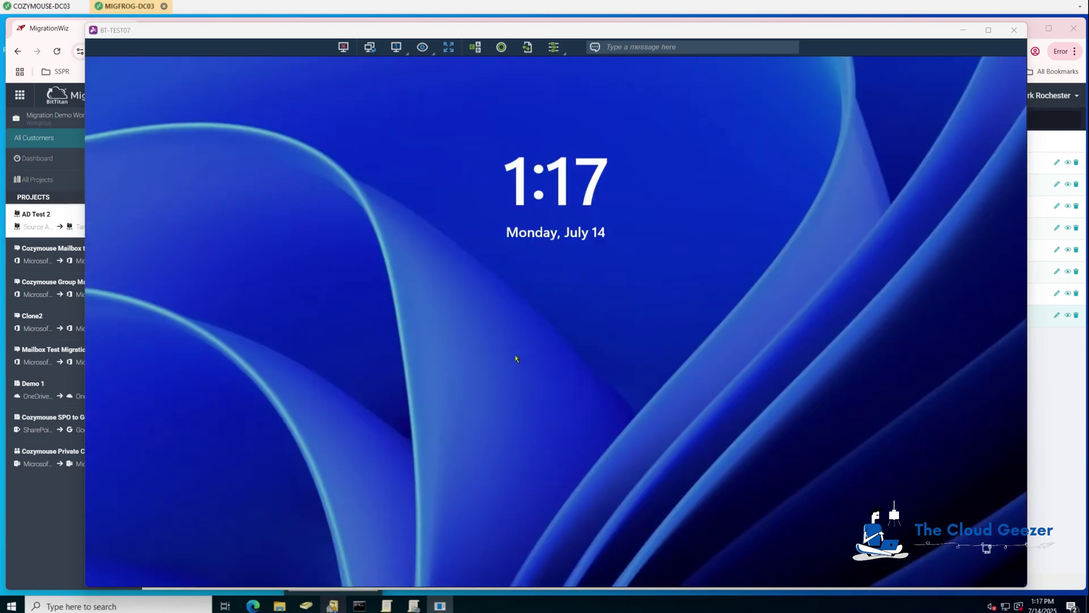
# - Sign in to BT-TEST07 as Other user with the MIGRATIONFROG domain username and password
pyautogui.click(431, 307)
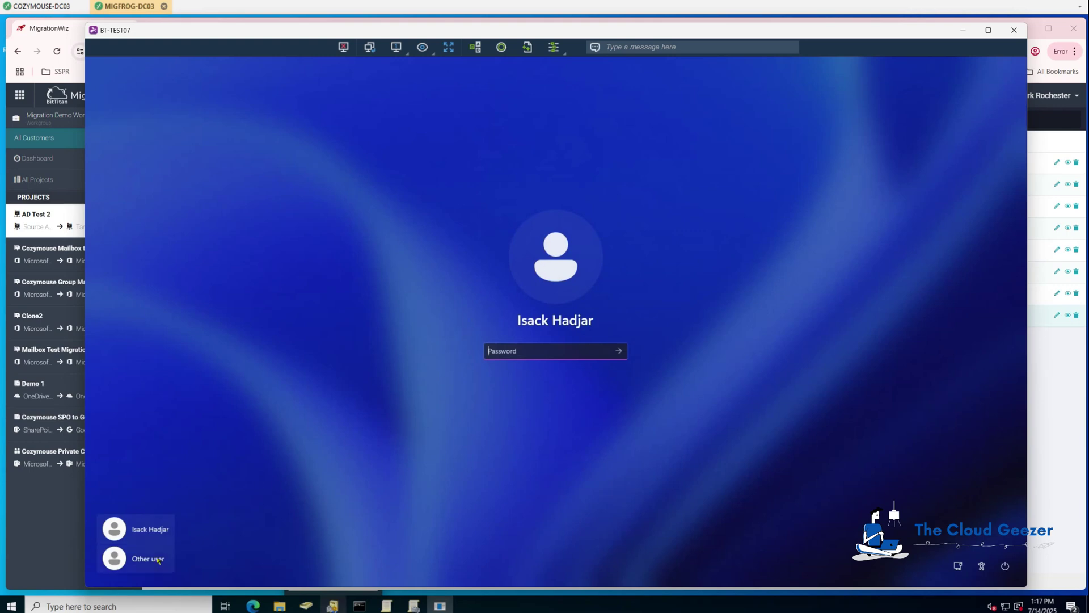
pyautogui.click(148, 561)
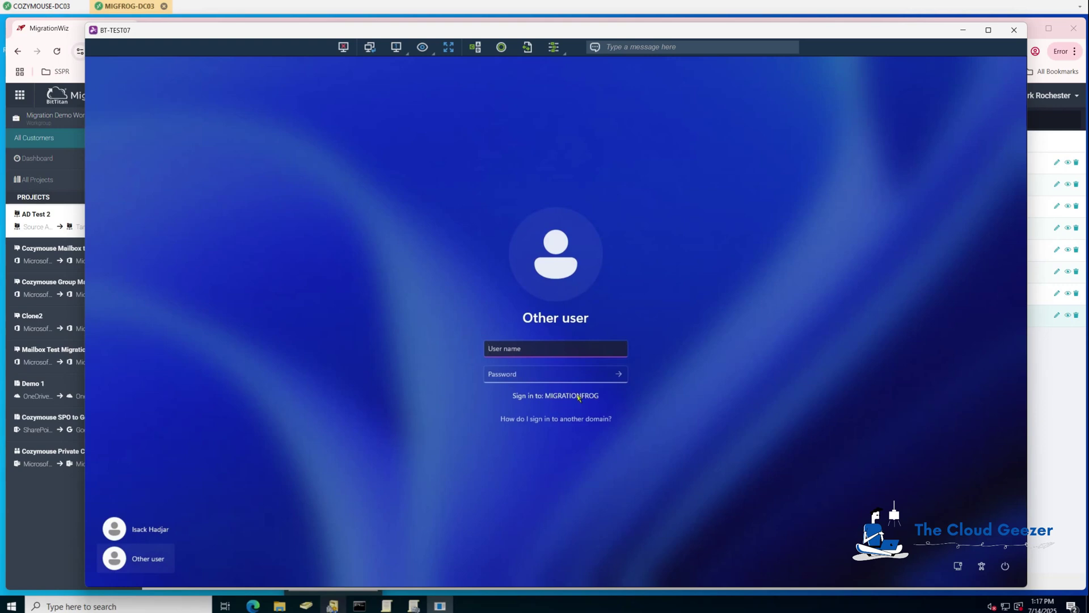
pyautogui.write('migrationfrog\\isack')
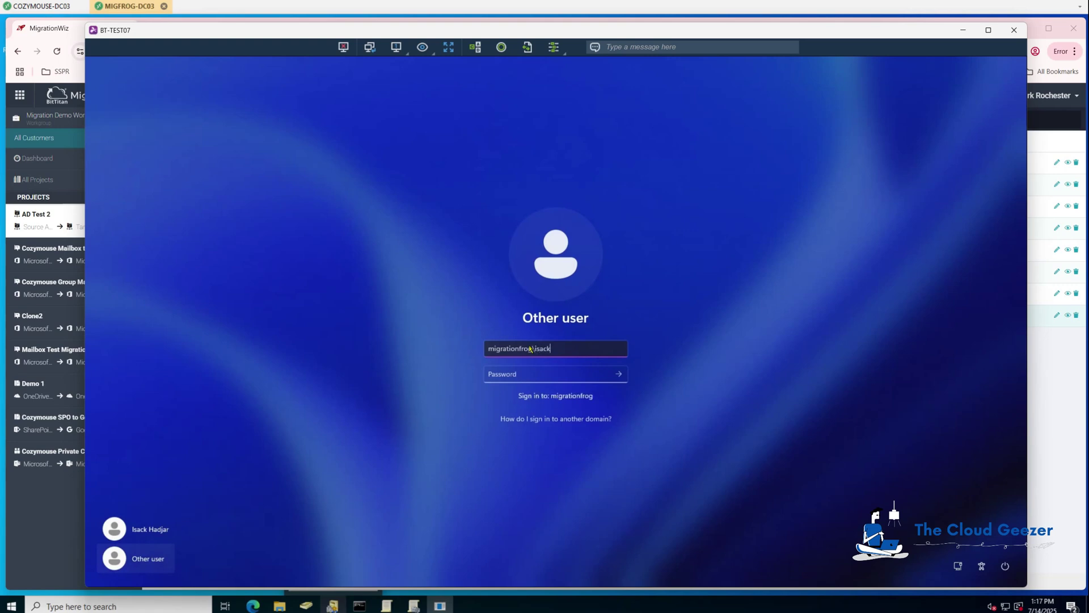
pyautogui.press('Tab')
pyautogui.write('**********')
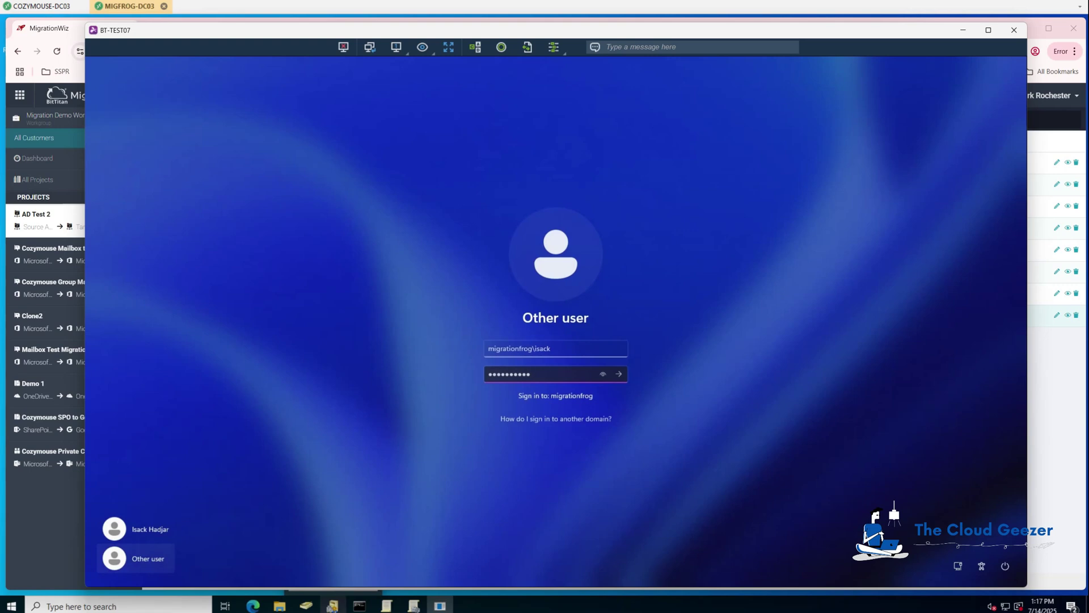
pyautogui.click(1070, 122)
pyautogui.click(620, 373)
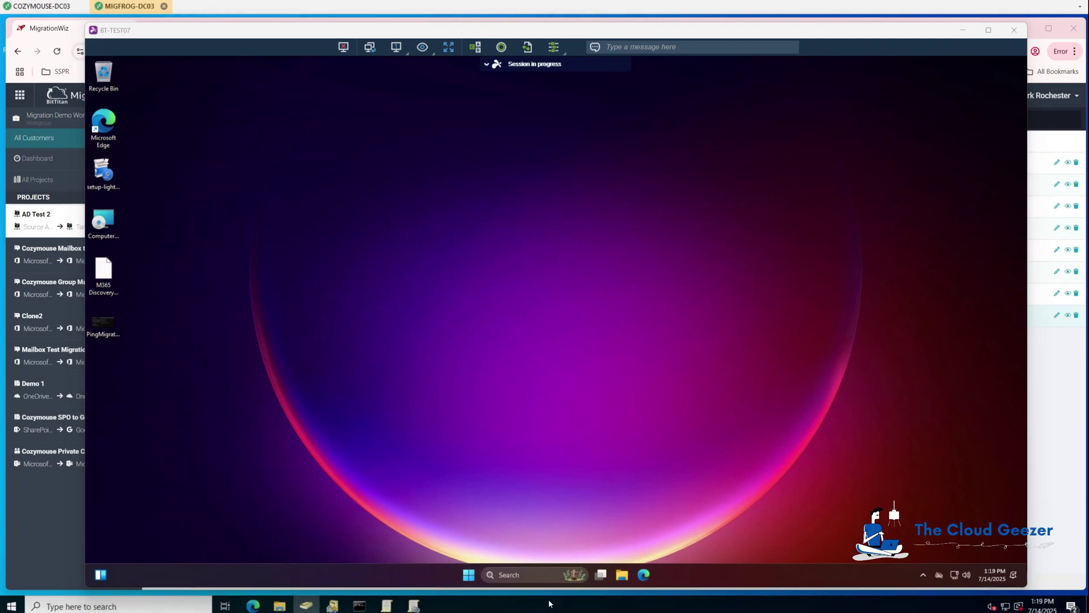
# - Run 'set' in Command Prompt to confirm USERDOMAIN is MIGRATIONFROG, then close it
pyautogui.click(533, 573)
pyautogui.write('cmd')
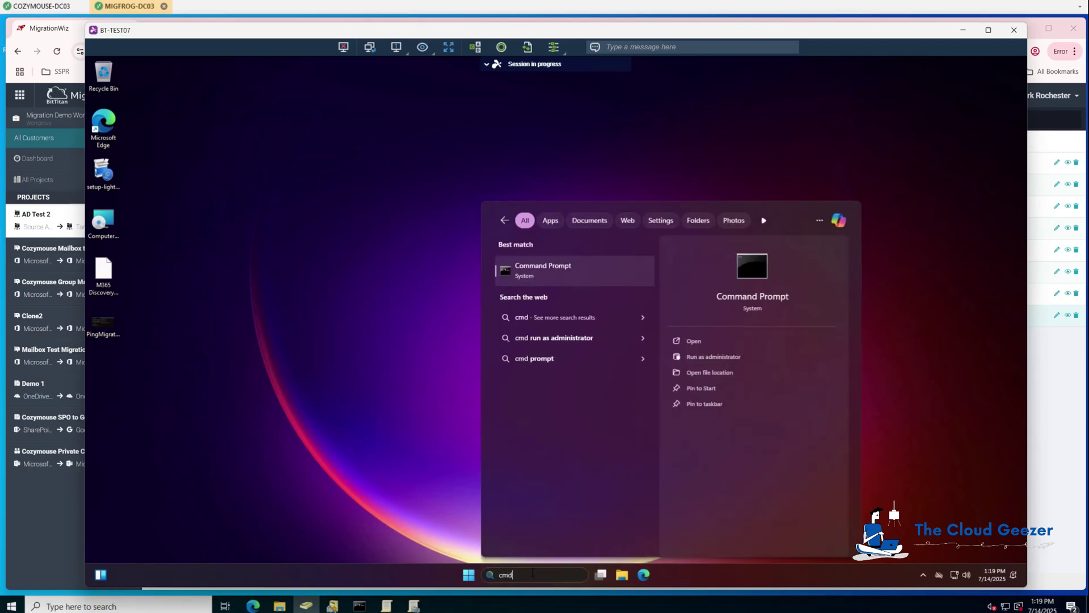
pyautogui.press('Return')
pyautogui.write('set')
pyautogui.press('Return')
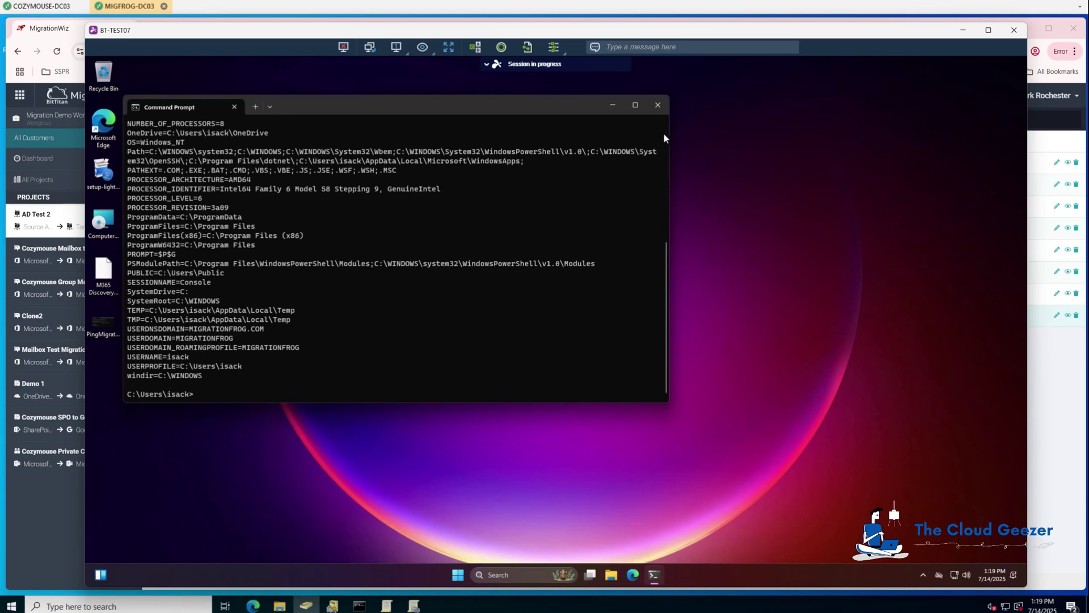
pyautogui.click(658, 105)
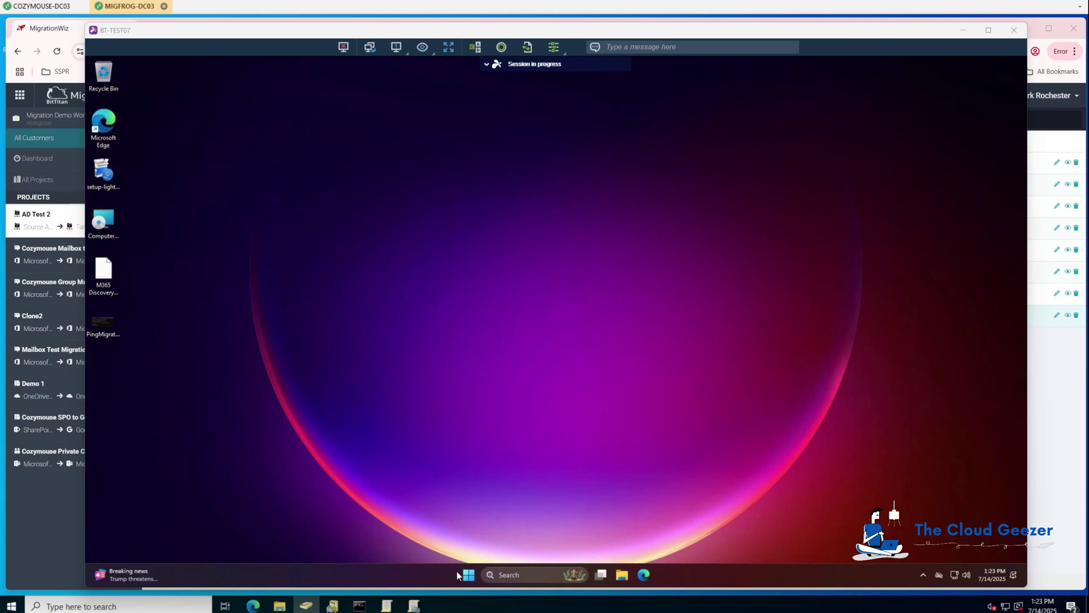
# - Open BT-TEST07's System > About page and confirm the migrationfrog.com domain in System Properties
pyautogui.click(469, 575)
pyautogui.click(672, 301)
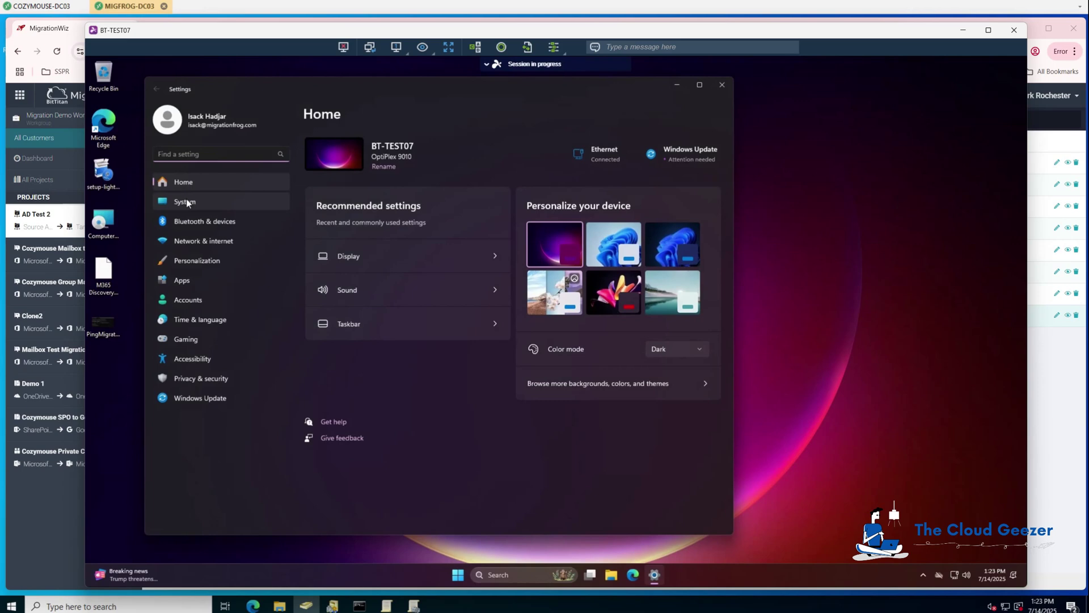
pyautogui.click(187, 201)
pyautogui.scroll(-5, 433, 332)
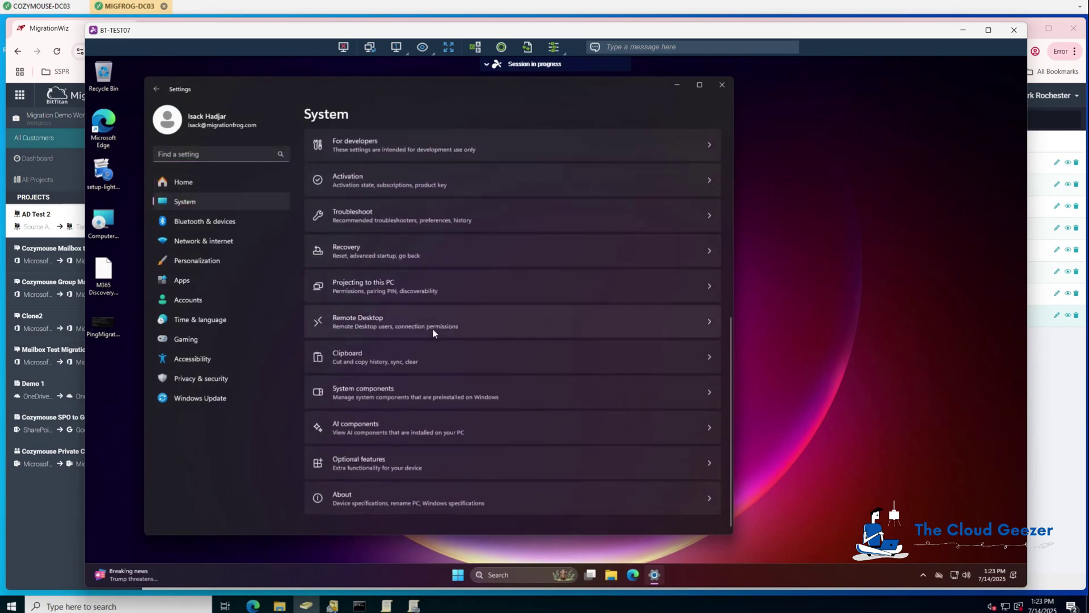
pyautogui.click(342, 500)
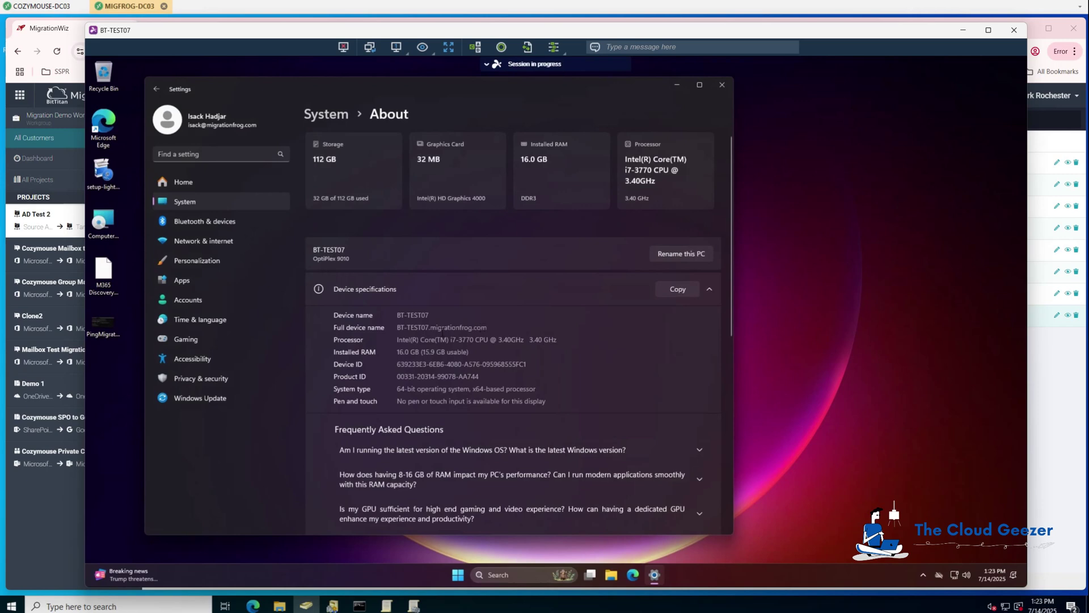
pyautogui.scroll(-4, 443, 337)
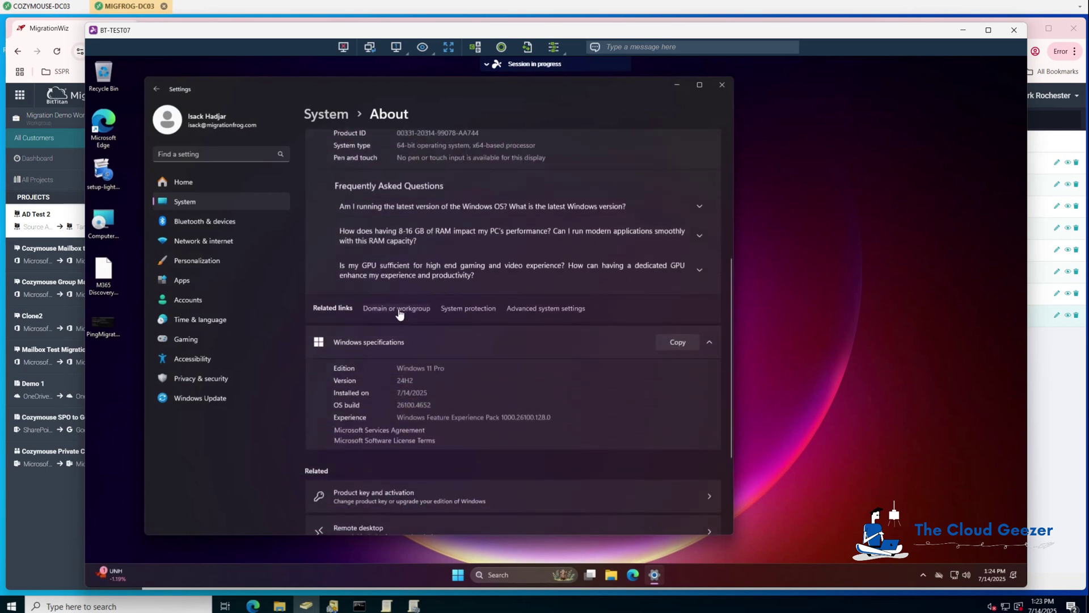
pyautogui.click(399, 310)
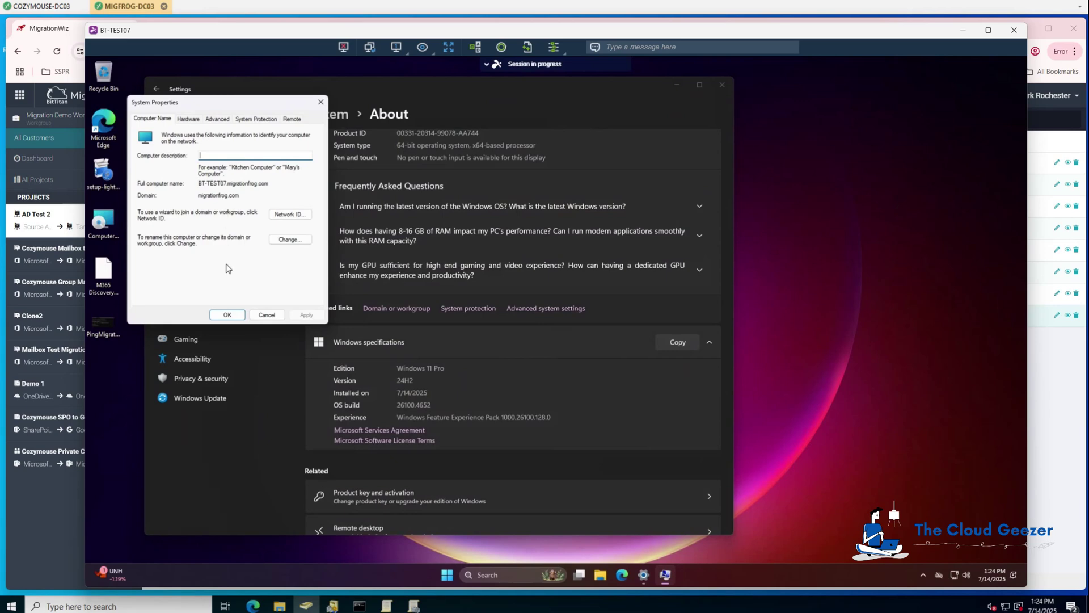
pyautogui.click(227, 315)
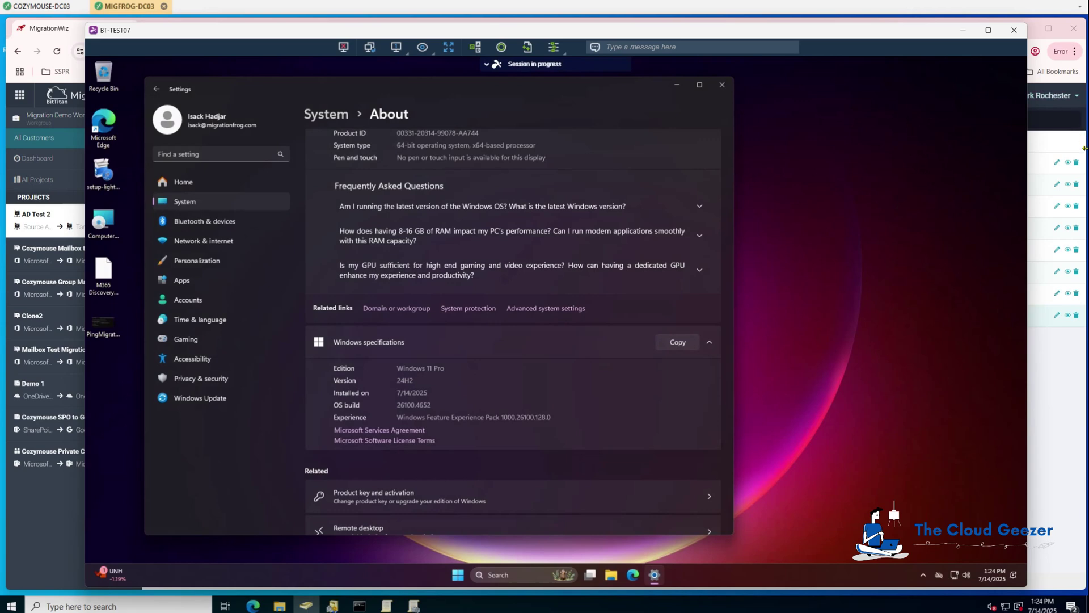
# - Return to MigrationWiz and refresh the AD Test 2 project's user list
pyautogui.click(1085, 153)
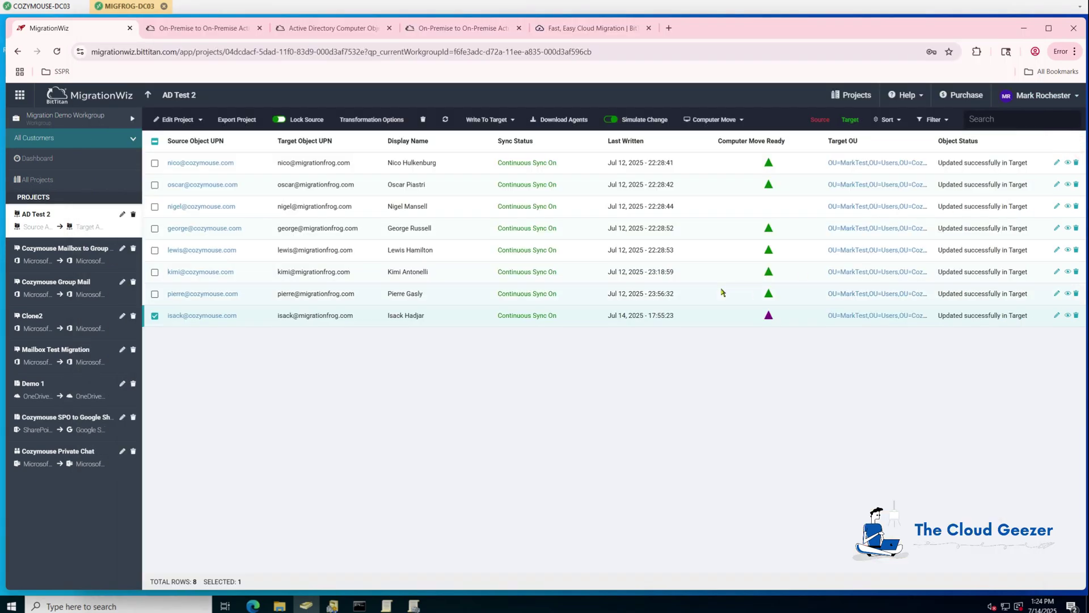
pyautogui.click(445, 119)
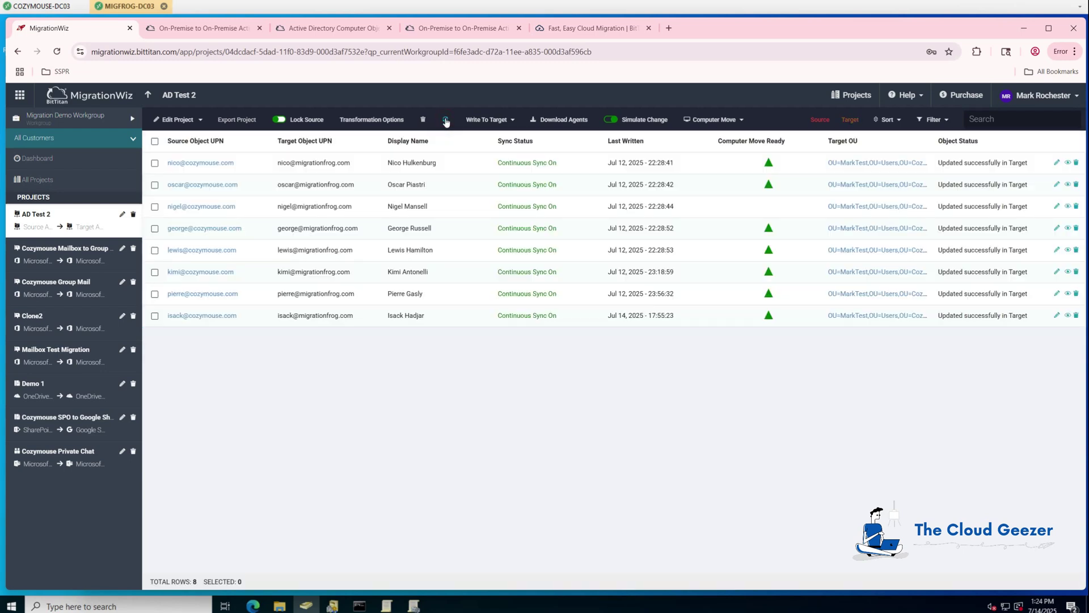